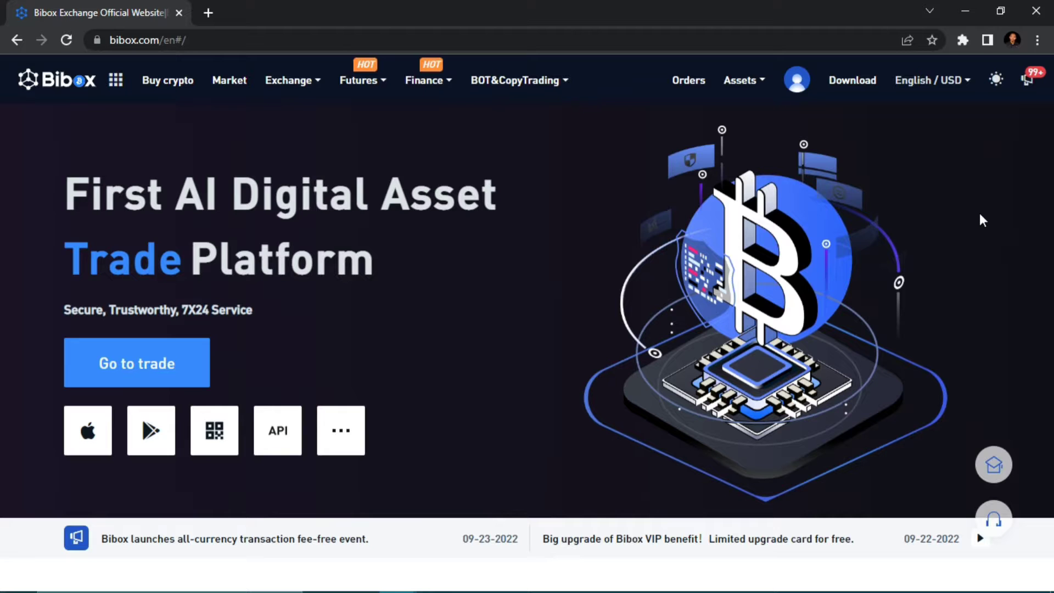
scroll(993, 213, "down", 3)
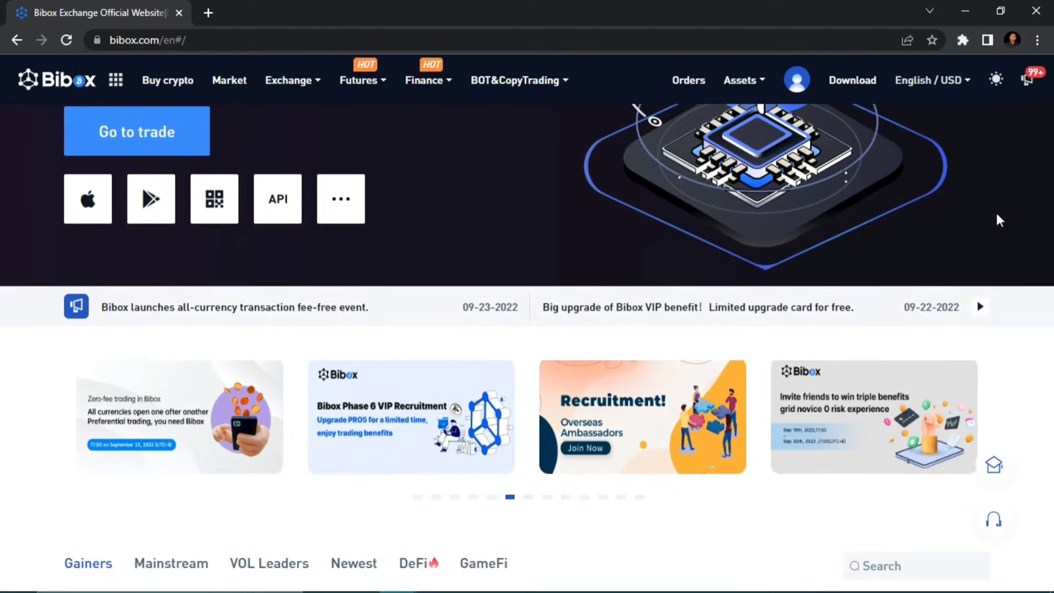
scroll(996, 213, "up", 2)
scroll(997, 213, "up", 2)
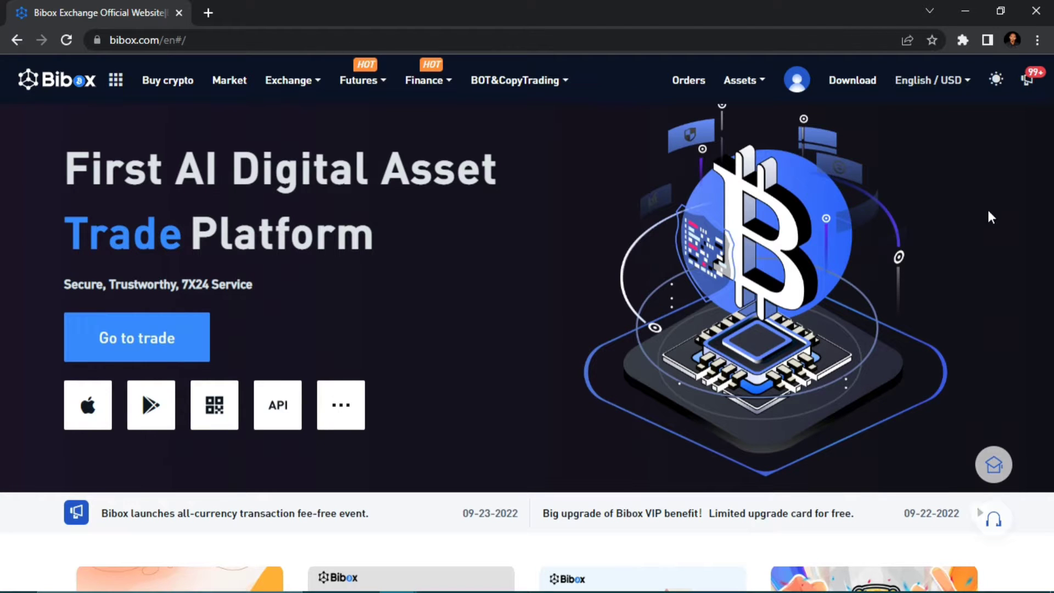
scroll(607, 231, "up", 1)
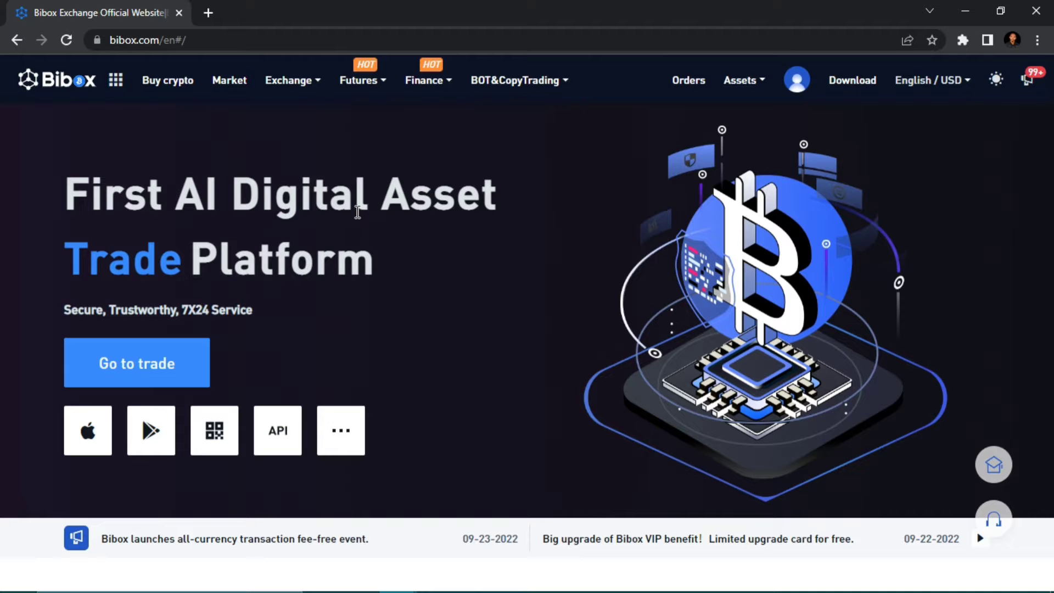
scroll(357, 212, "down", 1)
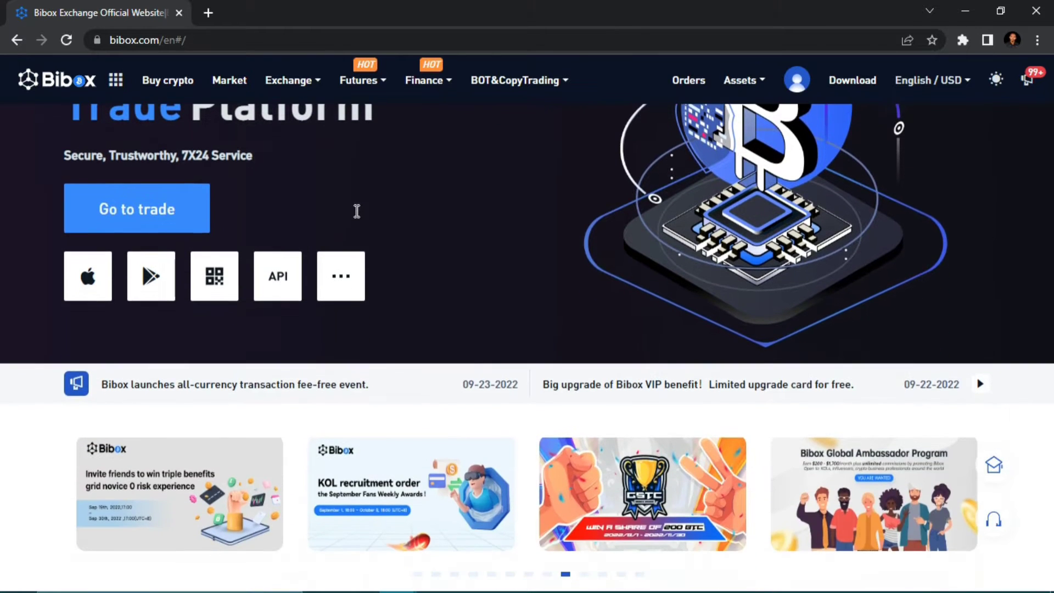
scroll(357, 213, "up", 1)
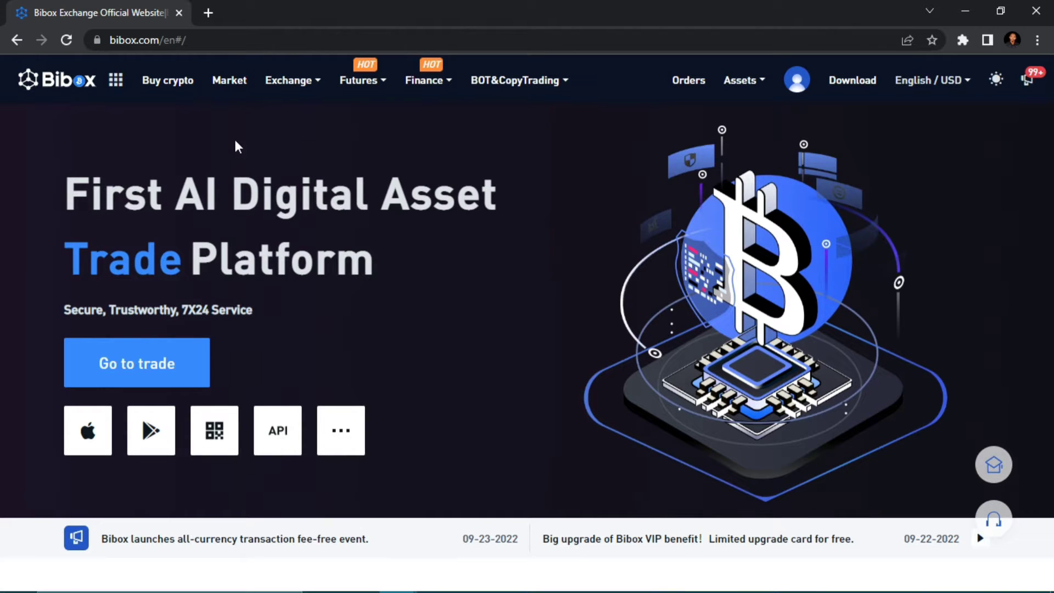
Go to the Market page and show the Favor tab's favourited pairs.
left_click(235, 86)
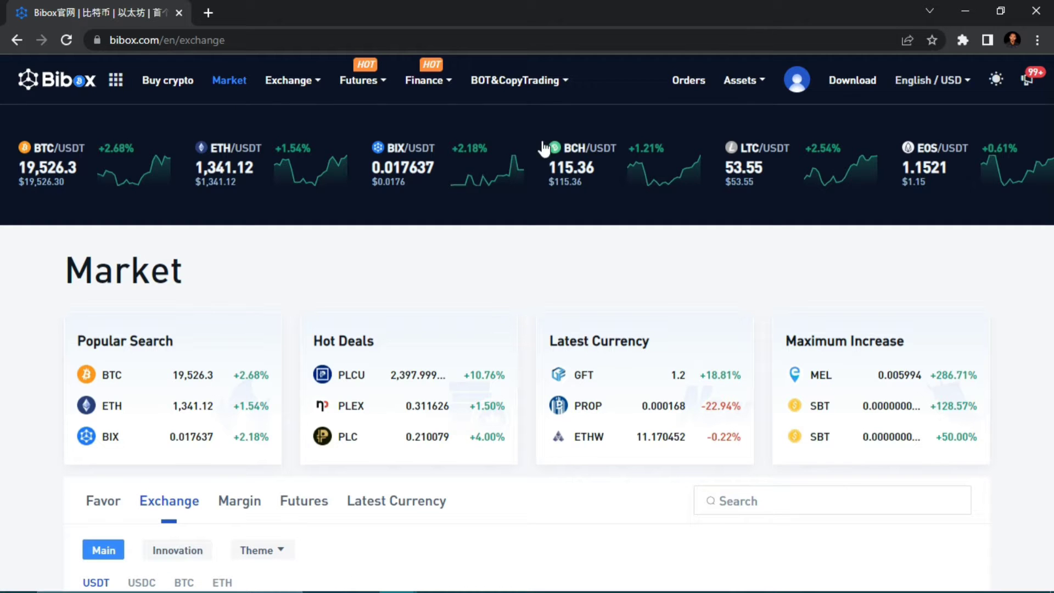
scroll(607, 182, "down", 1)
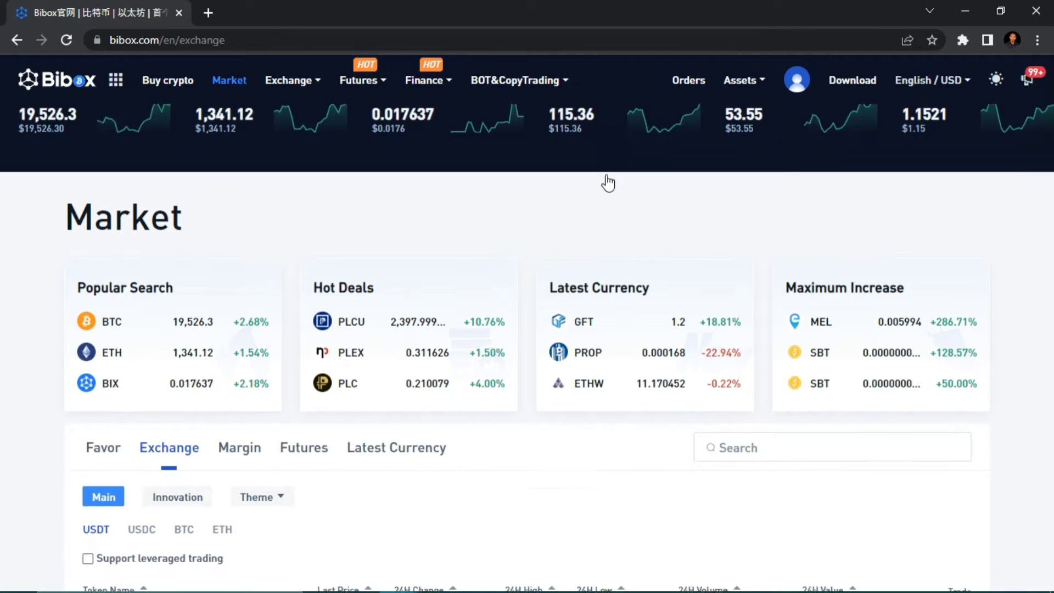
scroll(608, 182, "down", 2)
scroll(608, 182, "down", 2)
scroll(608, 181, "up", 3)
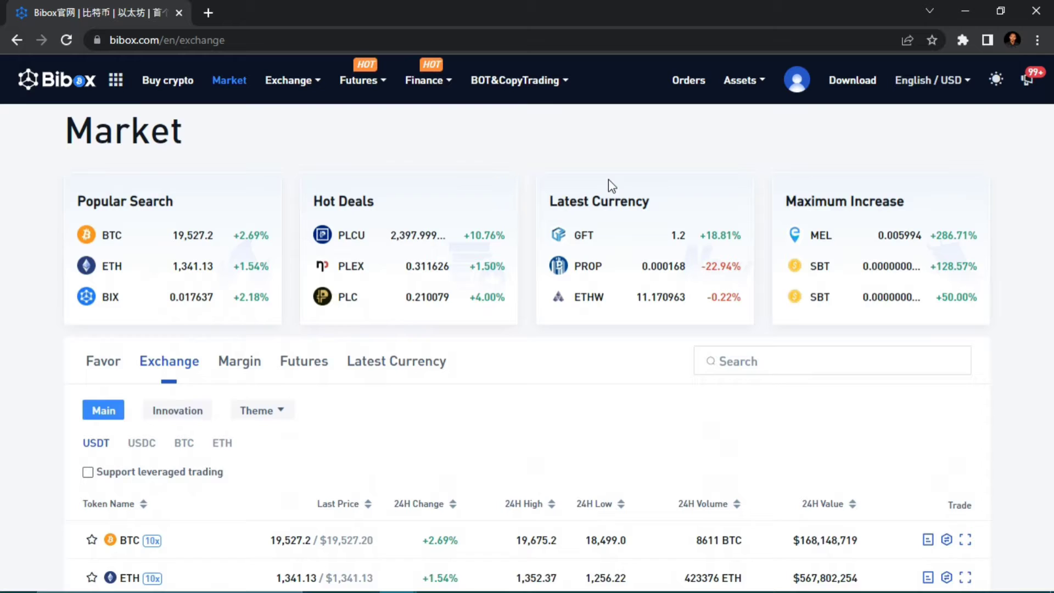
scroll(608, 181, "up", 2)
scroll(608, 182, "up", 1)
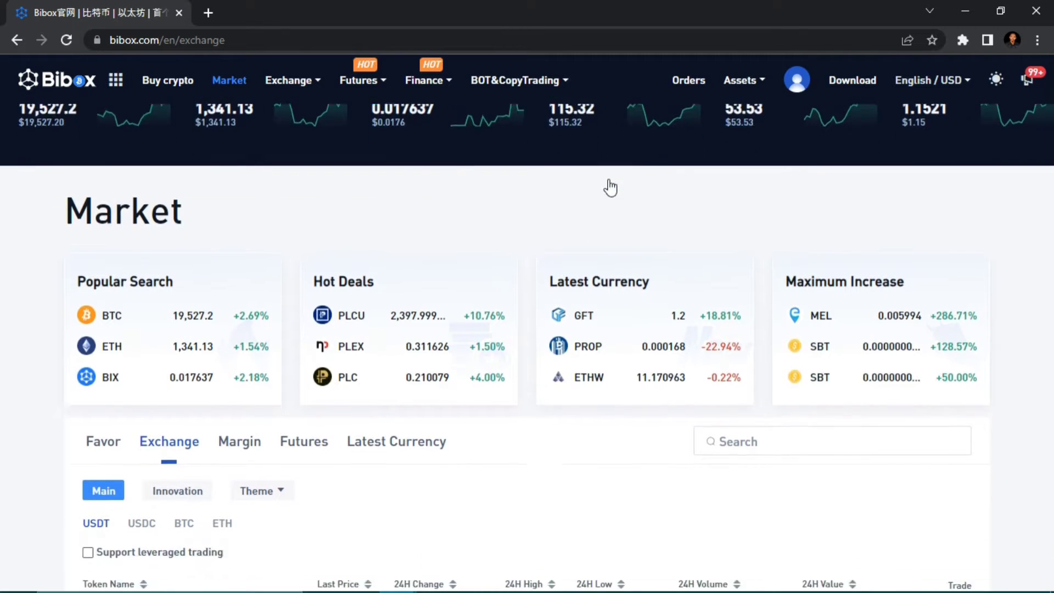
scroll(611, 186, "down", 2)
scroll(610, 187, "up", 3)
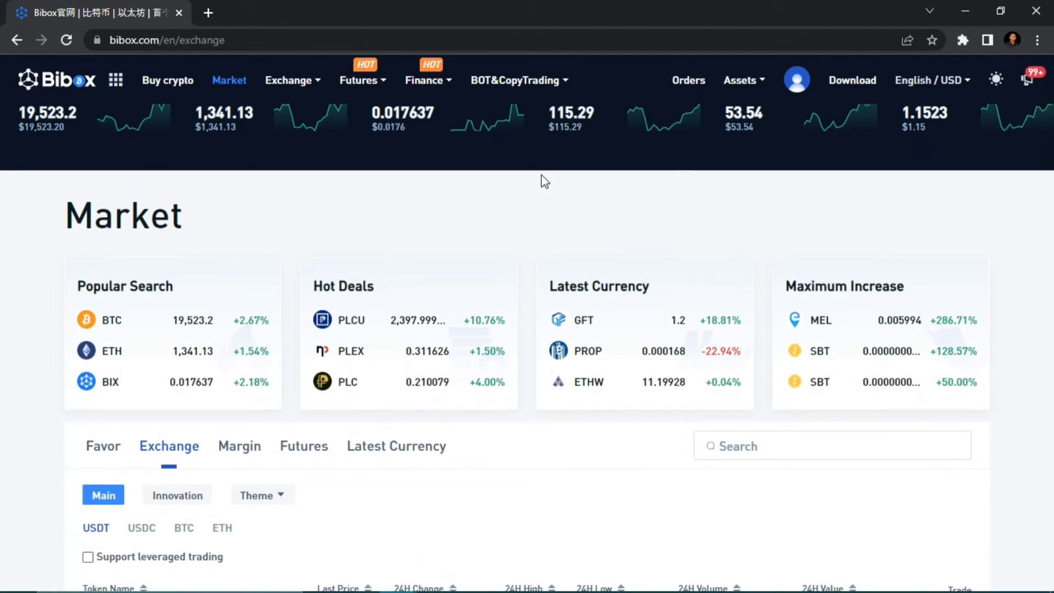
scroll(540, 174, "down", 3)
scroll(552, 185, "down", 1)
scroll(559, 191, "up", 1)
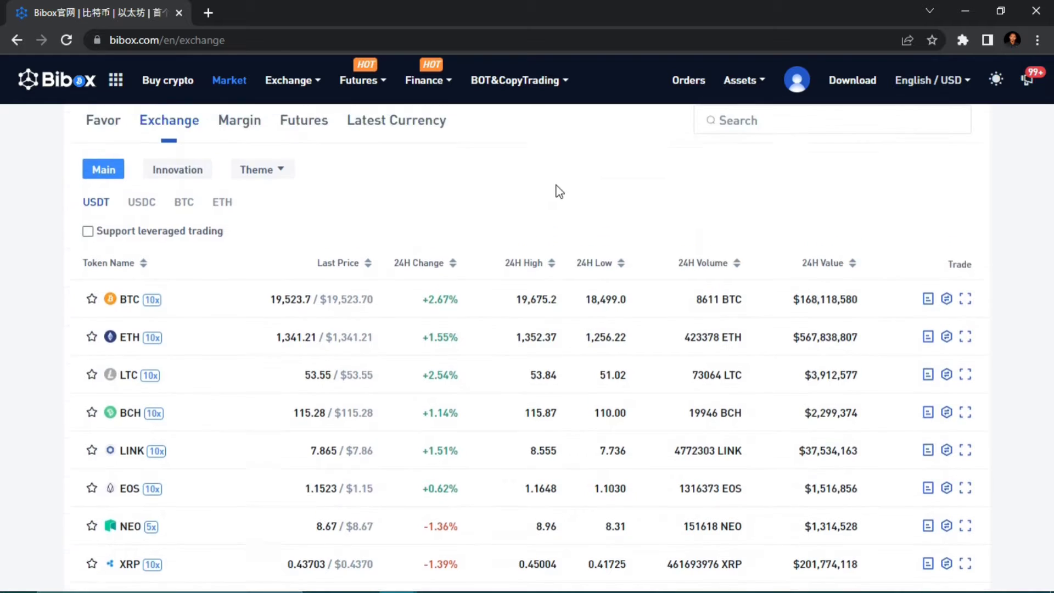
scroll(559, 192, "up", 3)
scroll(558, 191, "up", 2)
scroll(557, 188, "up", 1)
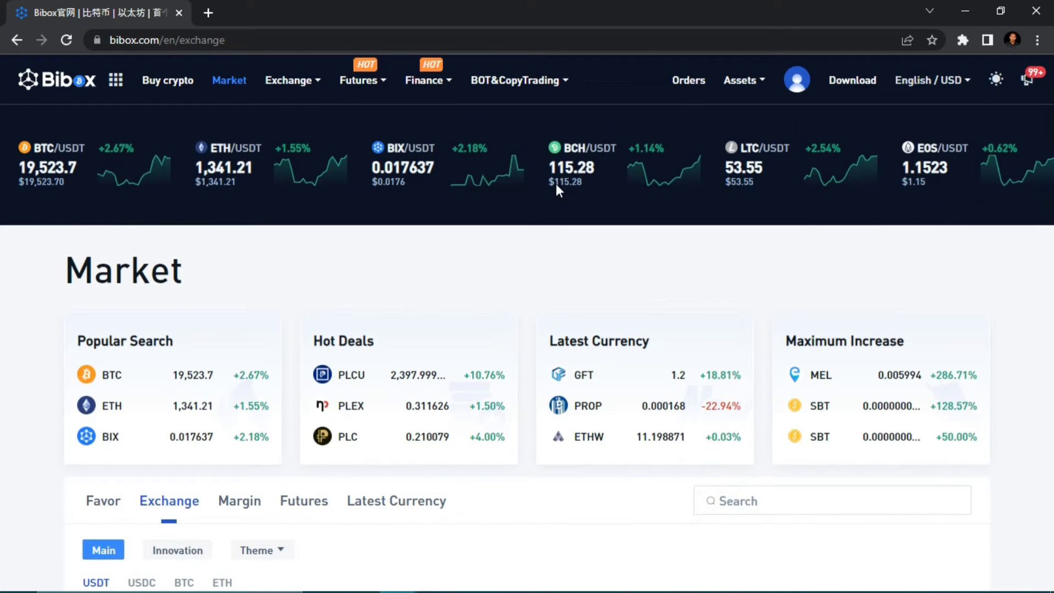
scroll(556, 184, "down", 1)
scroll(552, 185, "down", 2)
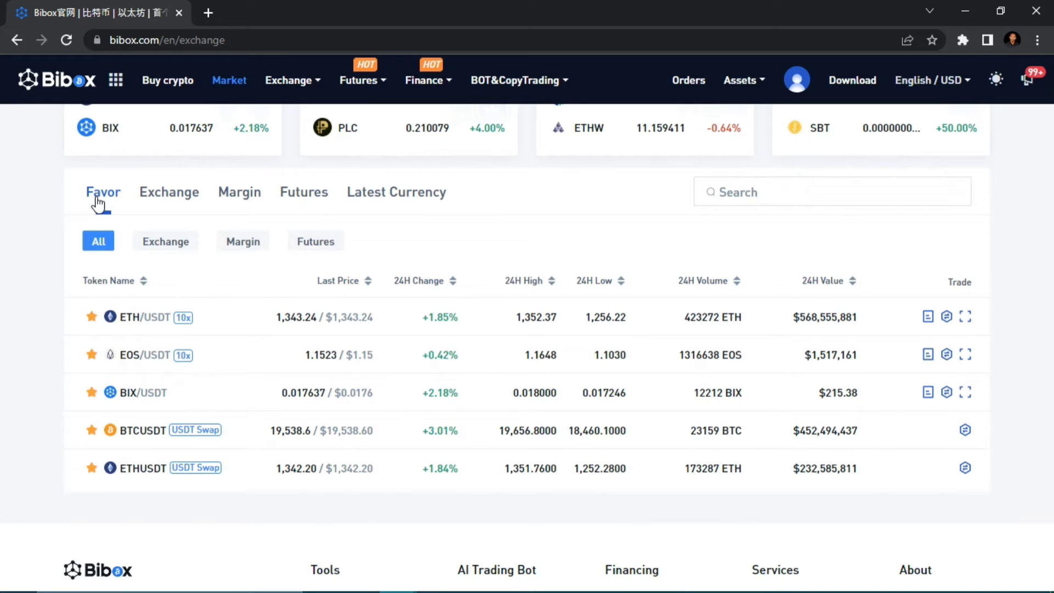
Star BTC in the Exchange list, then filter favourites to Exchange pairs.
left_click(171, 198)
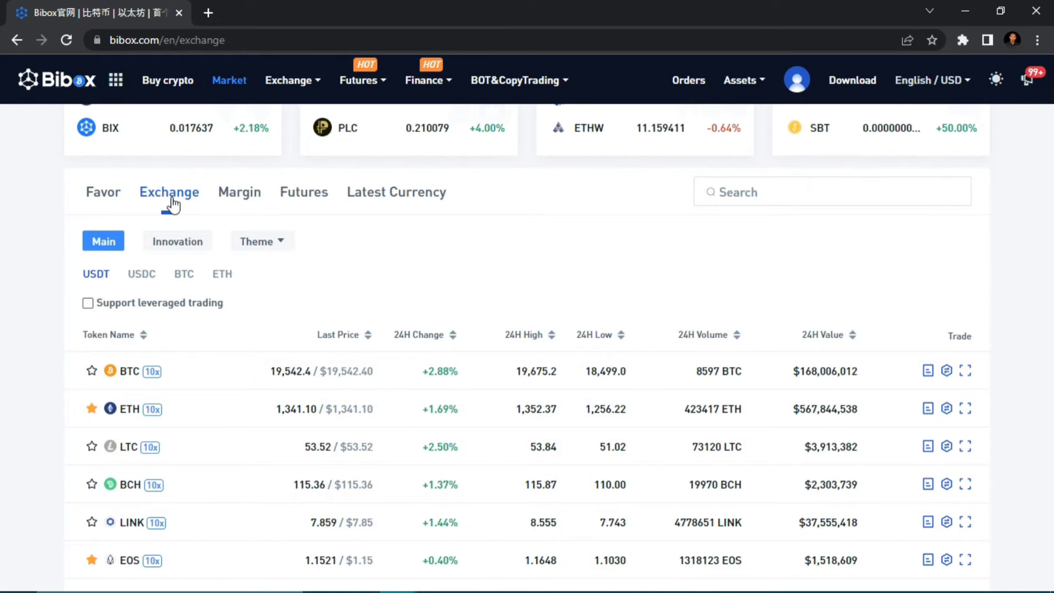
scroll(252, 243, "down", 1)
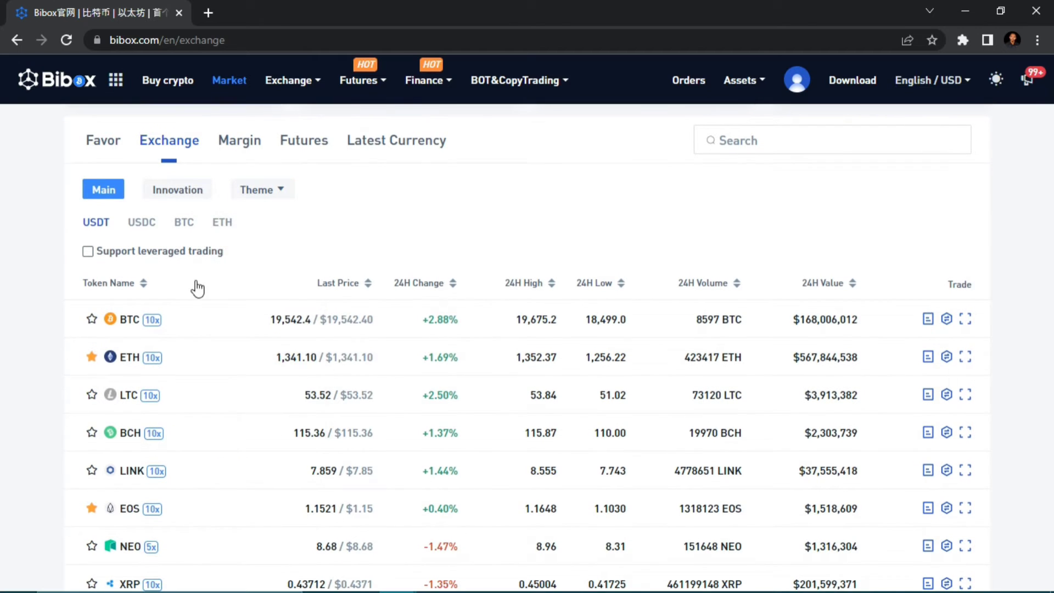
left_click(92, 320)
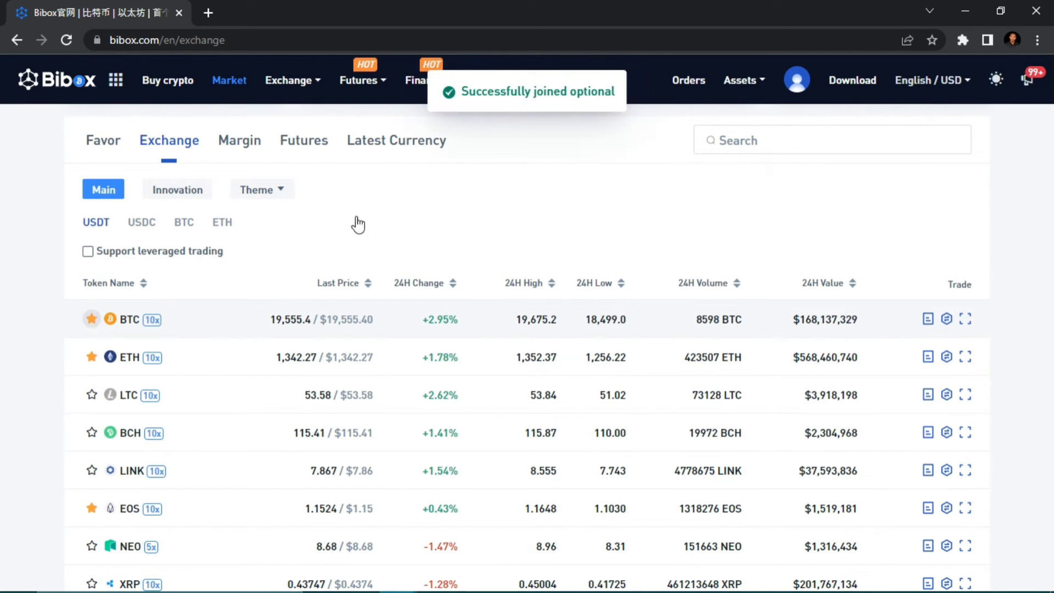
left_click(103, 140)
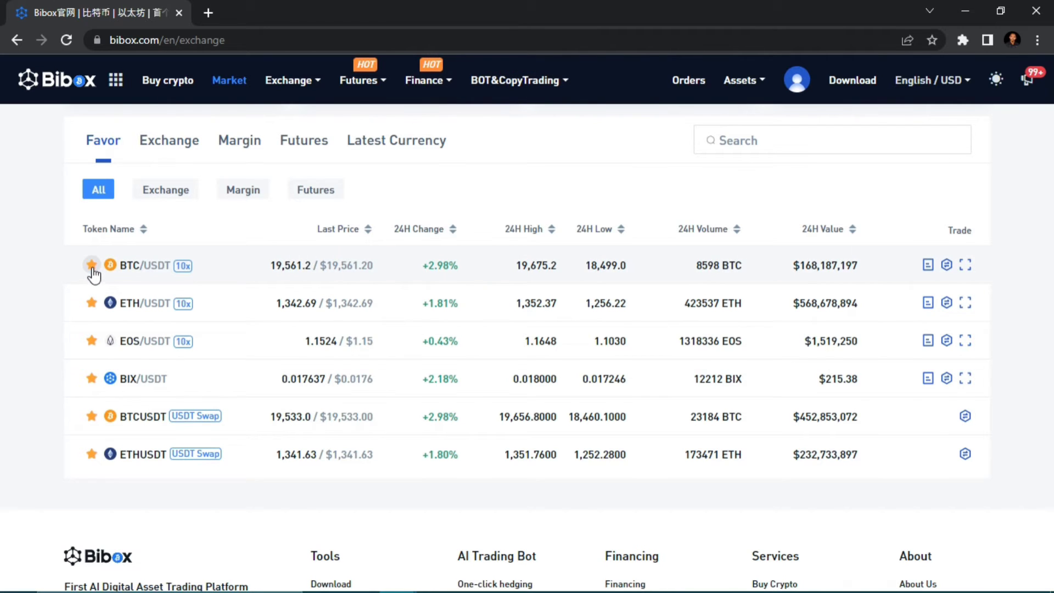
left_click(153, 196)
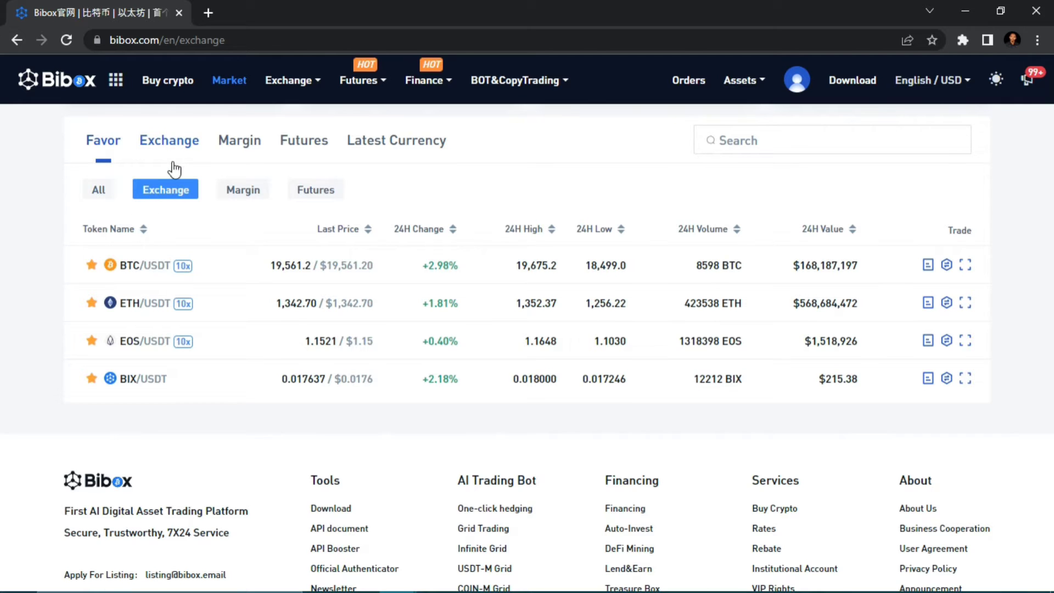
scroll(174, 167, "up", 3)
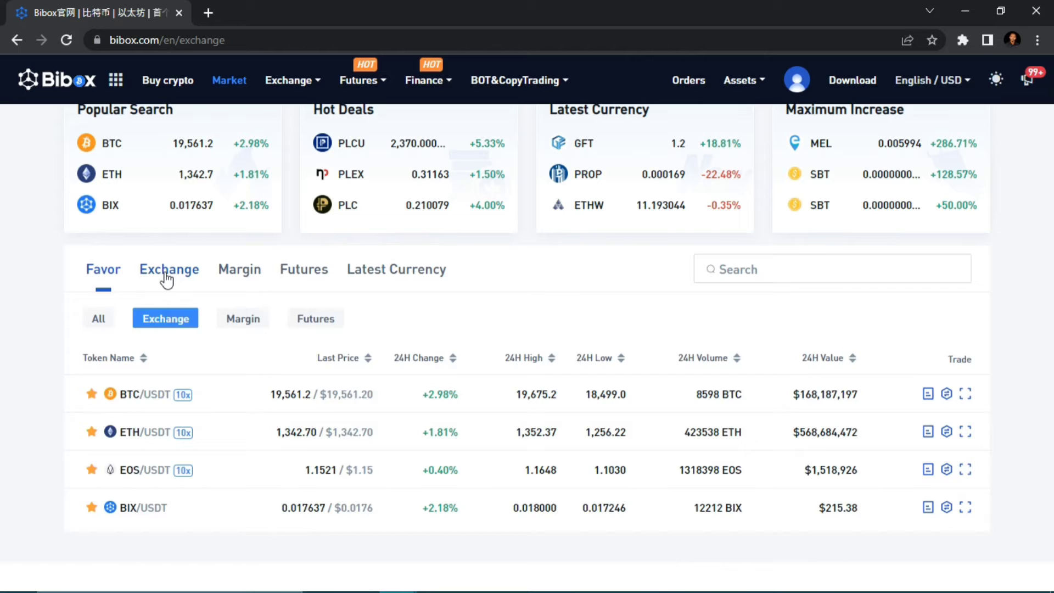
Open the BTC/USDT spot trading page from the Exchange USDT list.
left_click(167, 277)
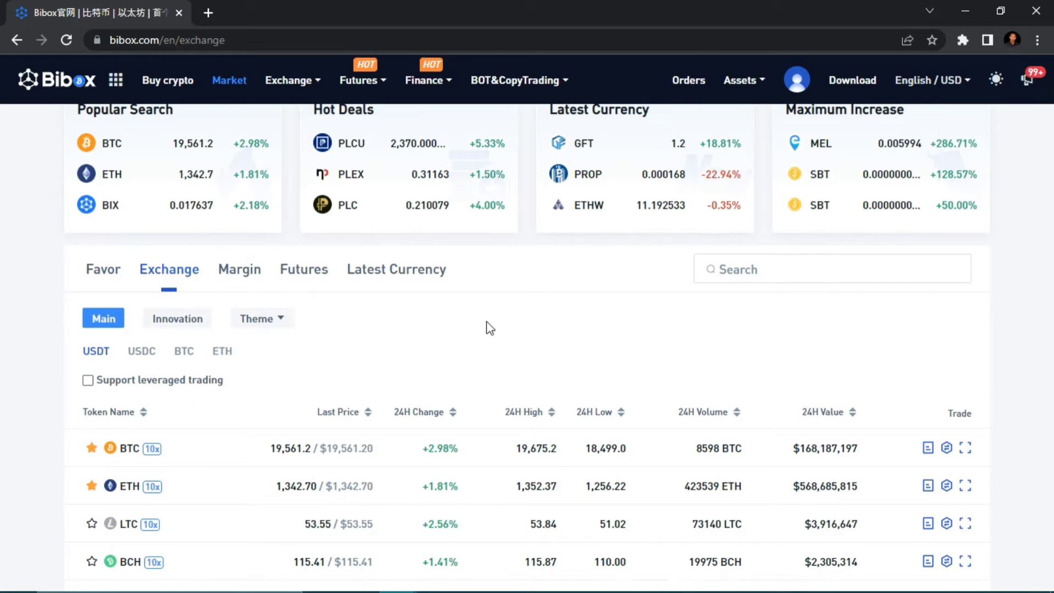
scroll(487, 322, "down", 2)
scroll(490, 325, "down", 1)
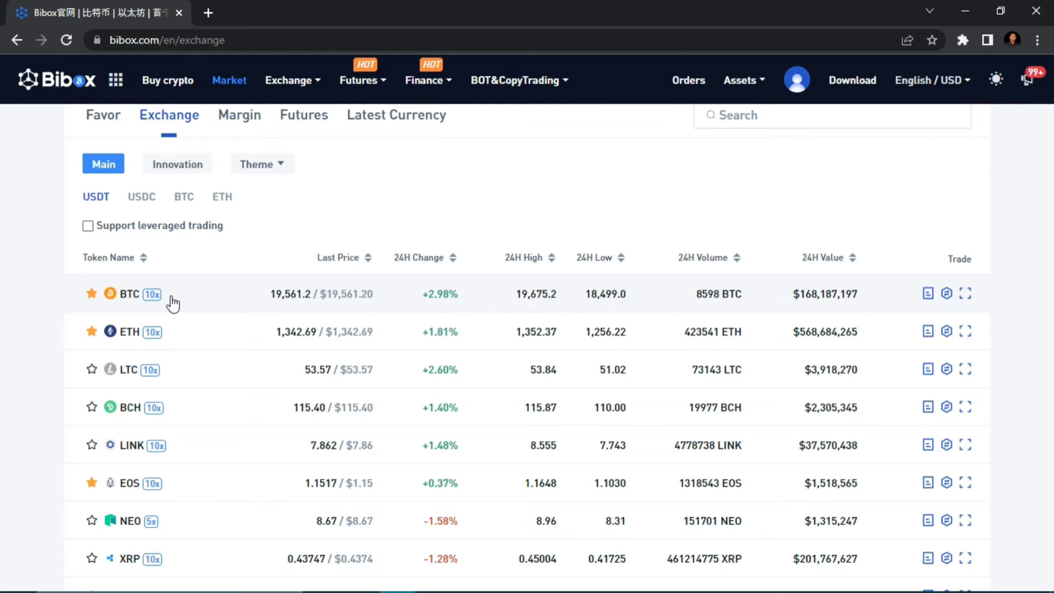
scroll(173, 300, "up", 2)
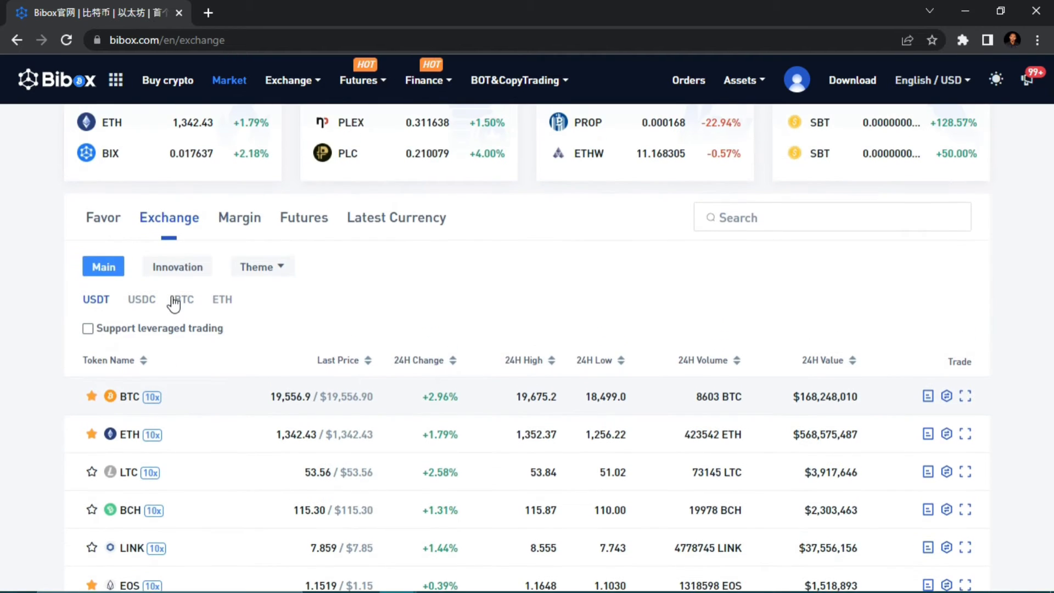
scroll(173, 301, "down", 3)
scroll(174, 301, "down", 1)
scroll(173, 301, "down", 2)
scroll(173, 300, "down", 2)
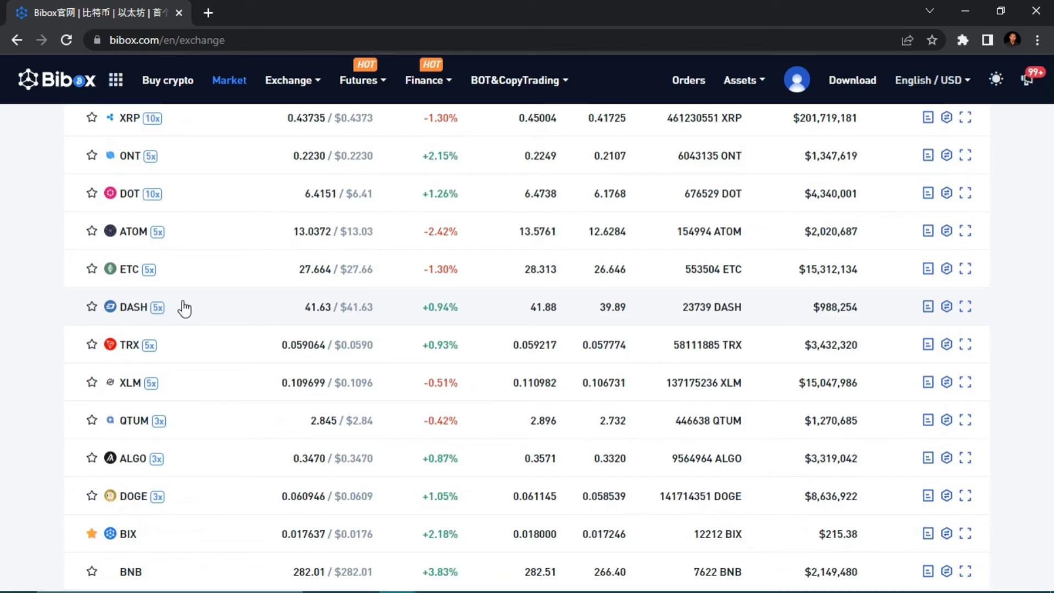
scroll(173, 300, "down", 2)
scroll(191, 311, "up", 3)
scroll(191, 311, "up", 3)
scroll(191, 311, "up", 3)
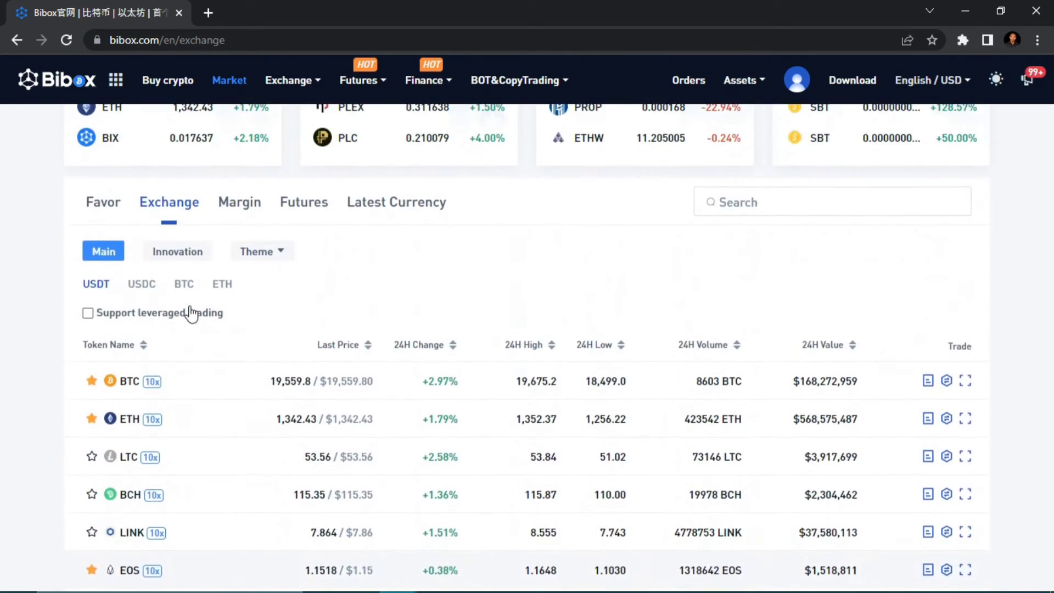
scroll(191, 311, "up", 1)
scroll(191, 312, "down", 1)
scroll(192, 311, "down", 2)
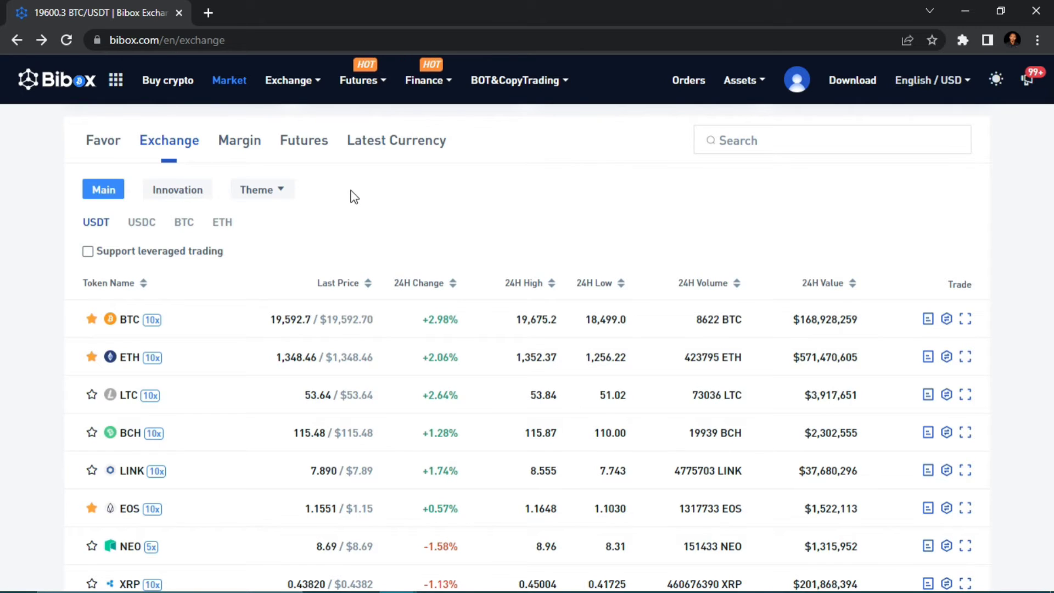
scroll(350, 196, "down", 3)
scroll(351, 199, "down", 3)
scroll(353, 203, "down", 3)
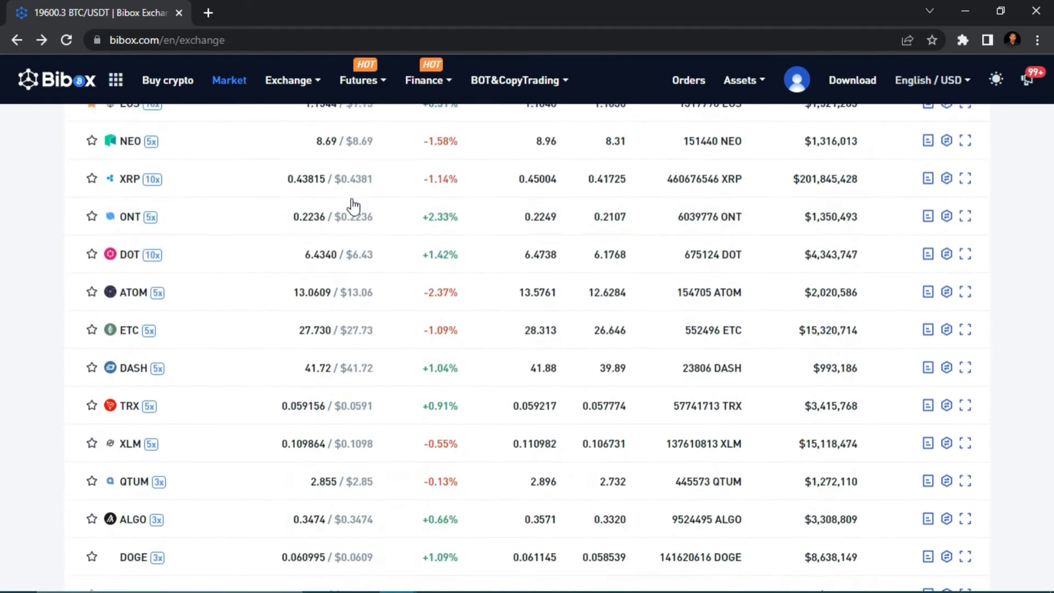
scroll(352, 204, "down", 4)
scroll(353, 204, "up", 3)
scroll(353, 203, "up", 3)
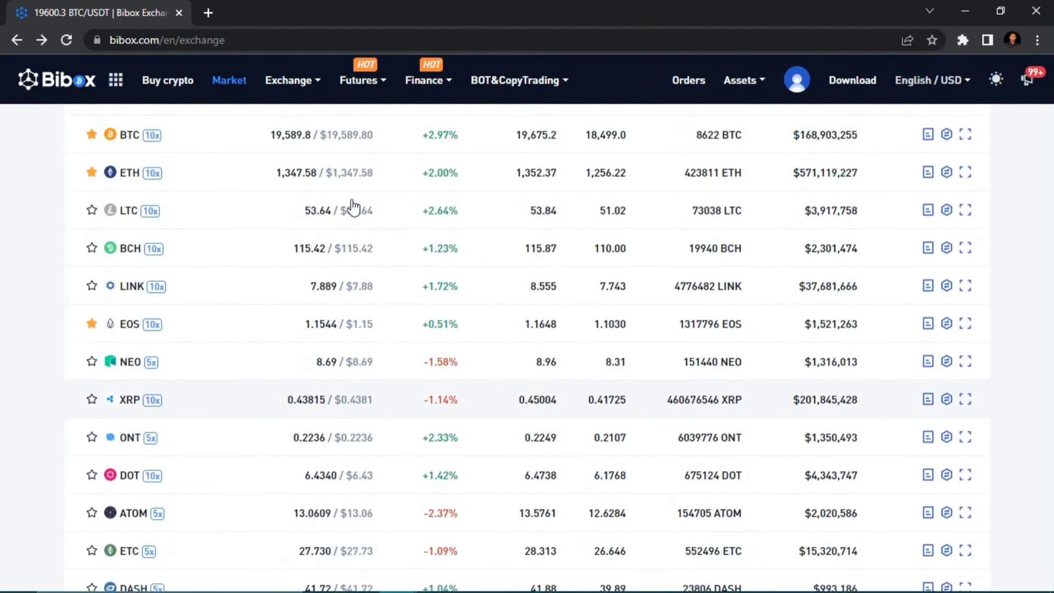
scroll(353, 203, "up", 2)
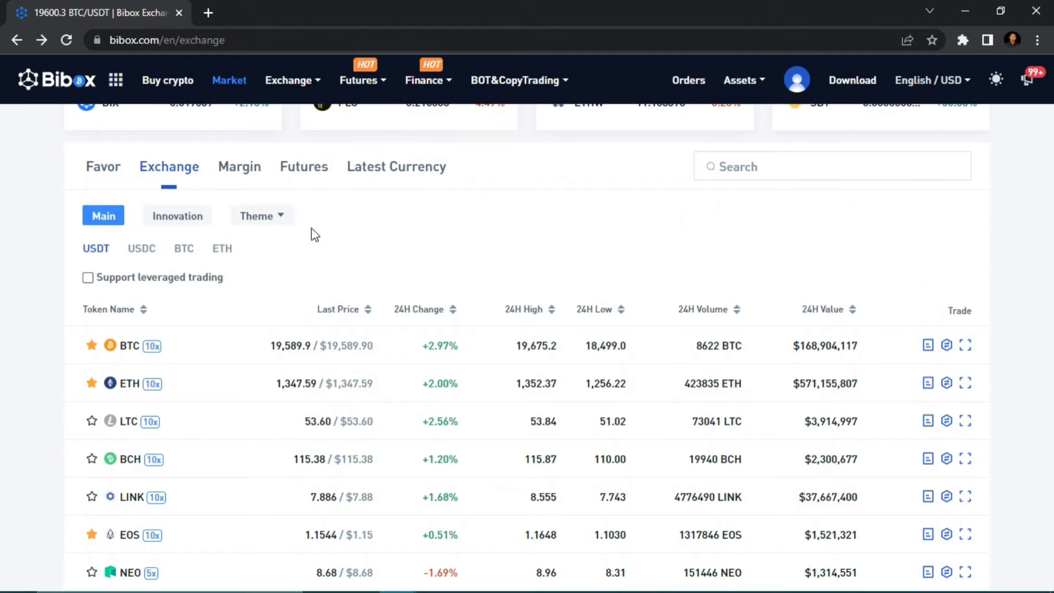
left_click(213, 353)
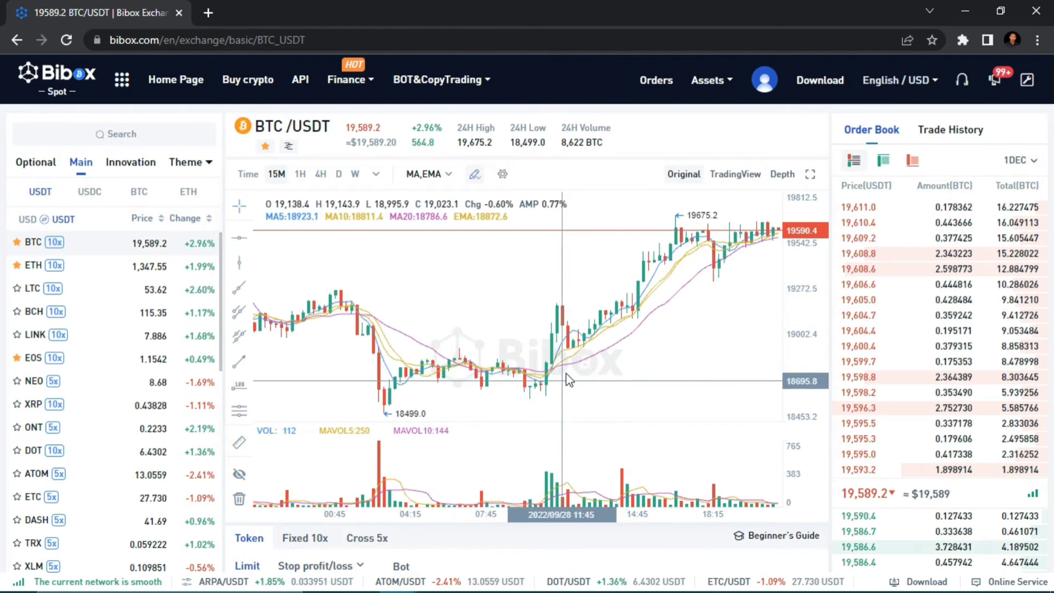
scroll(485, 278, "down", 3)
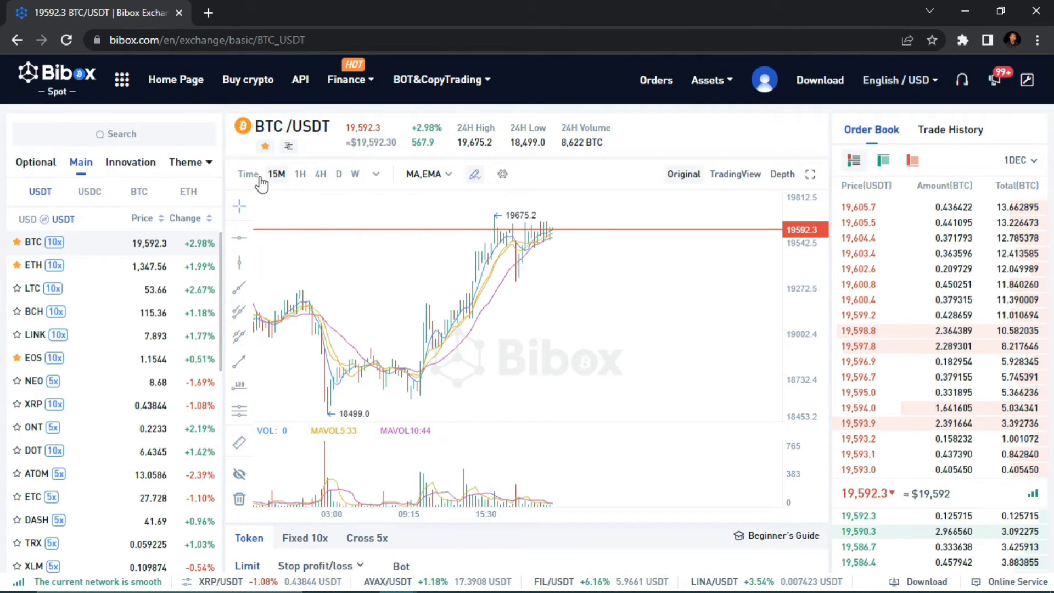
Show the chart's MA,EMA indicator choices on the BTC/USDT page.
left_click(424, 174)
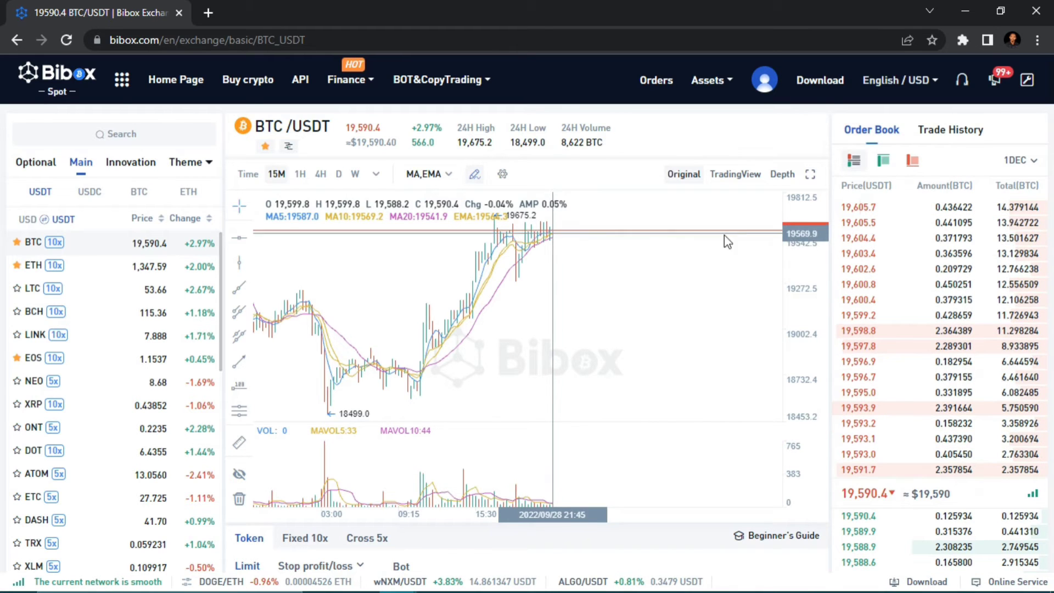
scroll(175, 290, "down", 2)
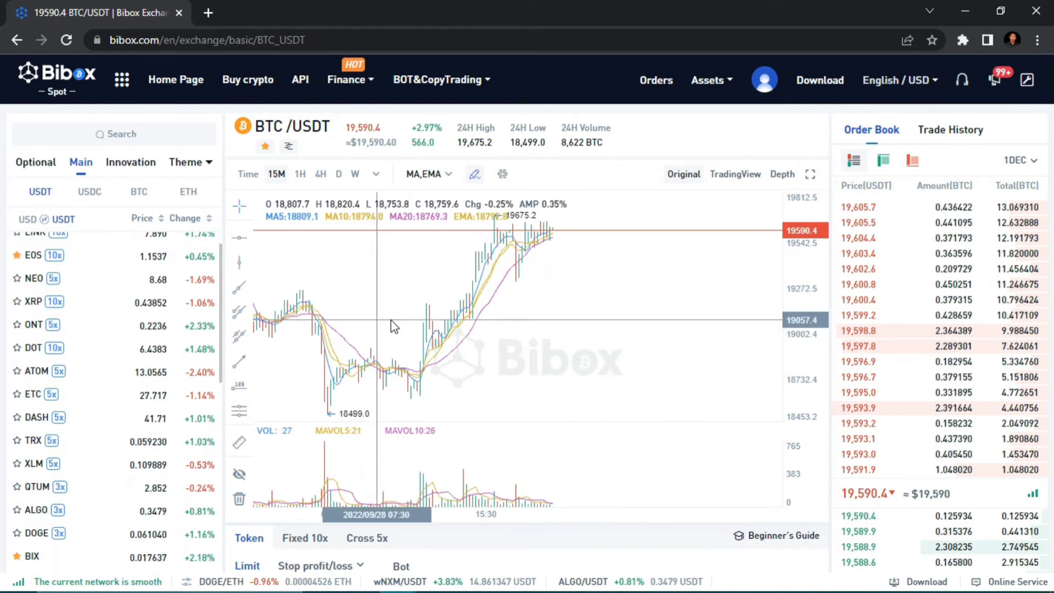
scroll(831, 524, "down", 4)
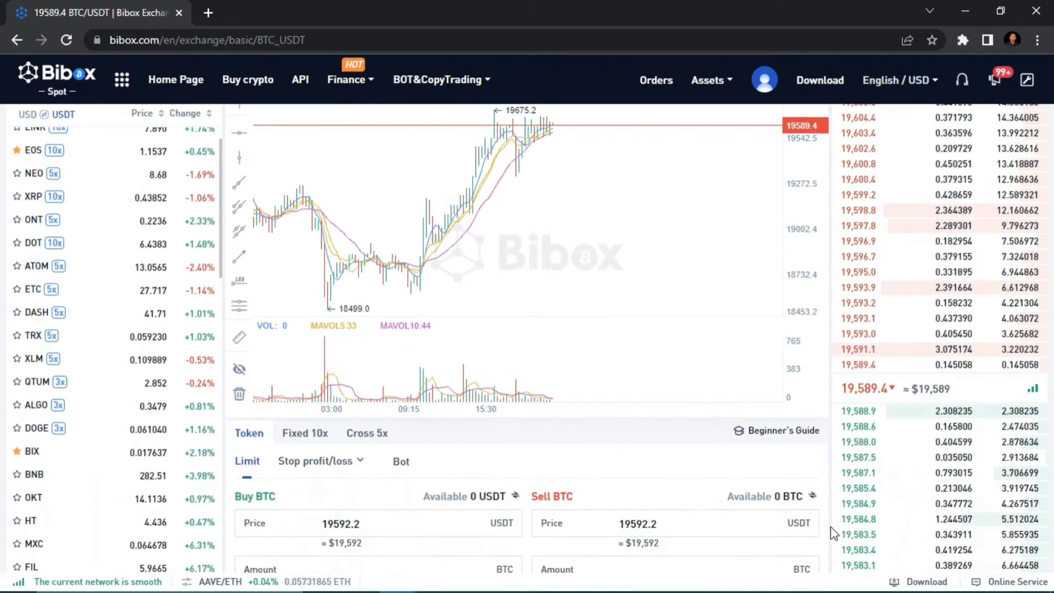
scroll(831, 525, "down", 3)
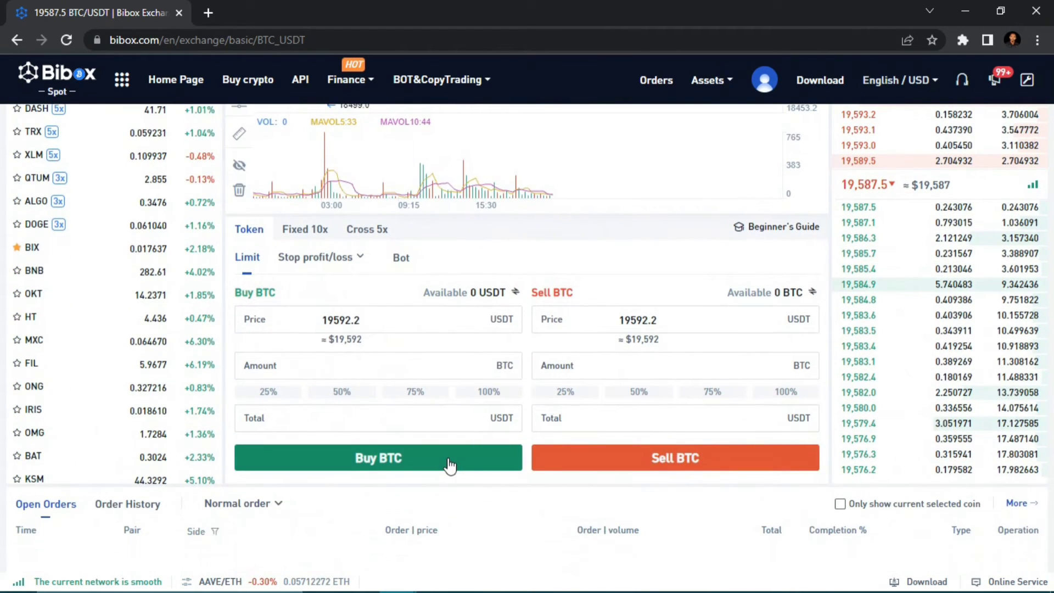
scroll(668, 469, "up", 1)
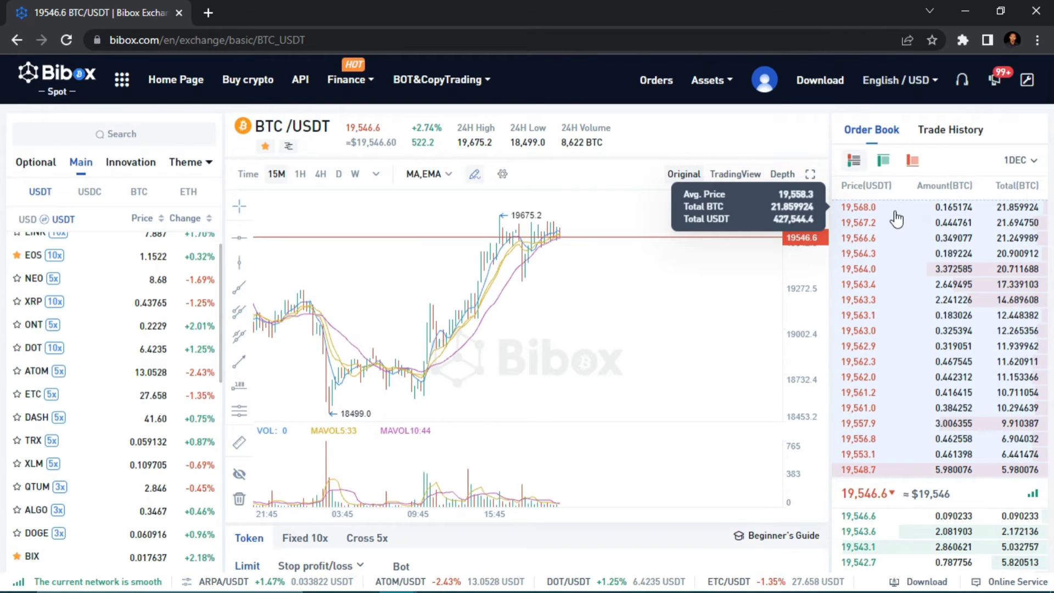
mouse_move(940, 254)
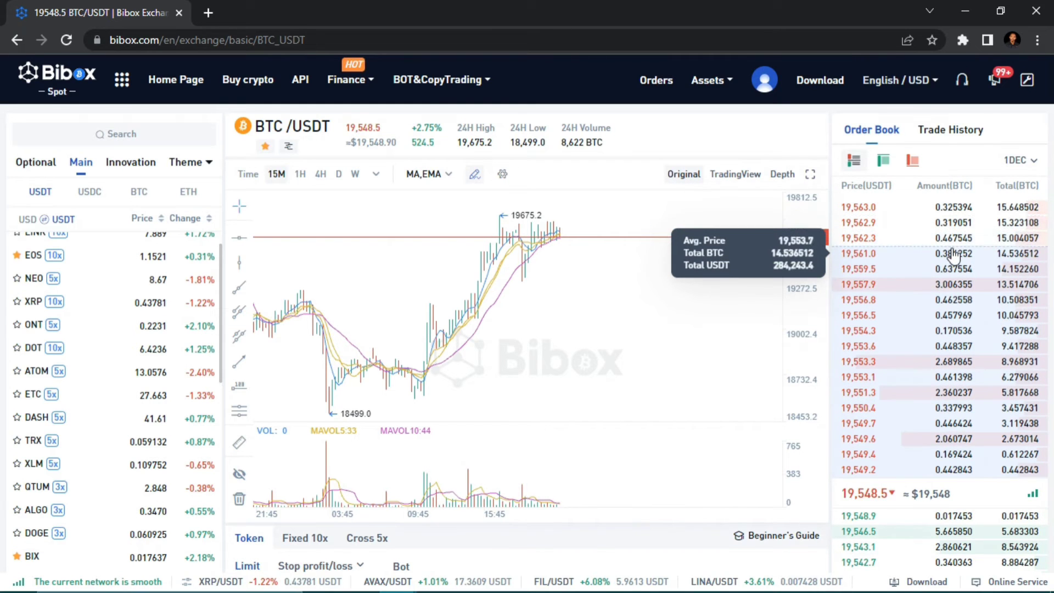
scroll(960, 257, "down", 3)
scroll(947, 264, "down", 2)
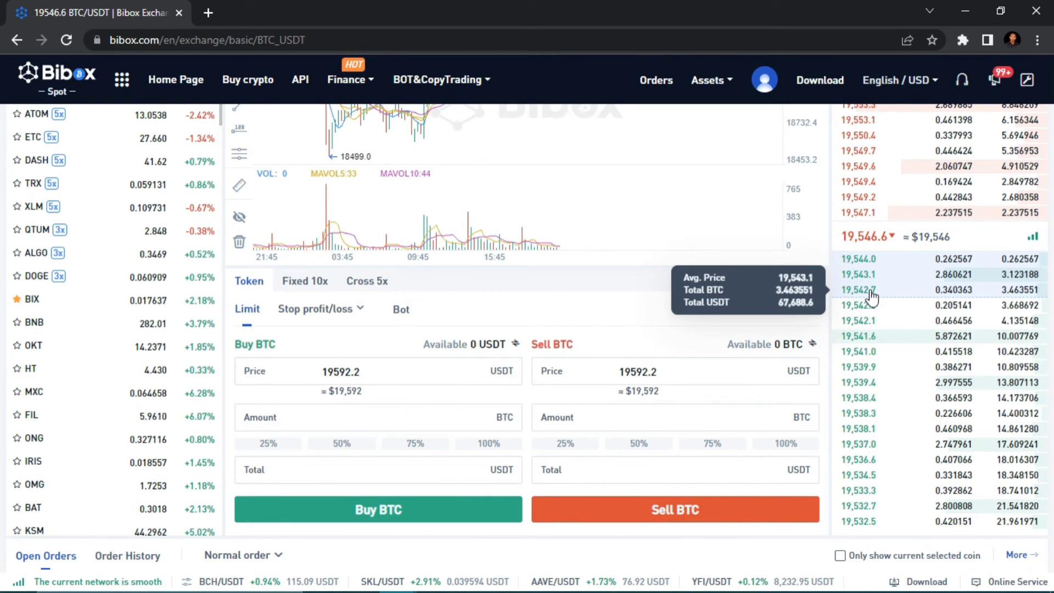
scroll(901, 299, "up", 3)
scroll(900, 298, "up", 3)
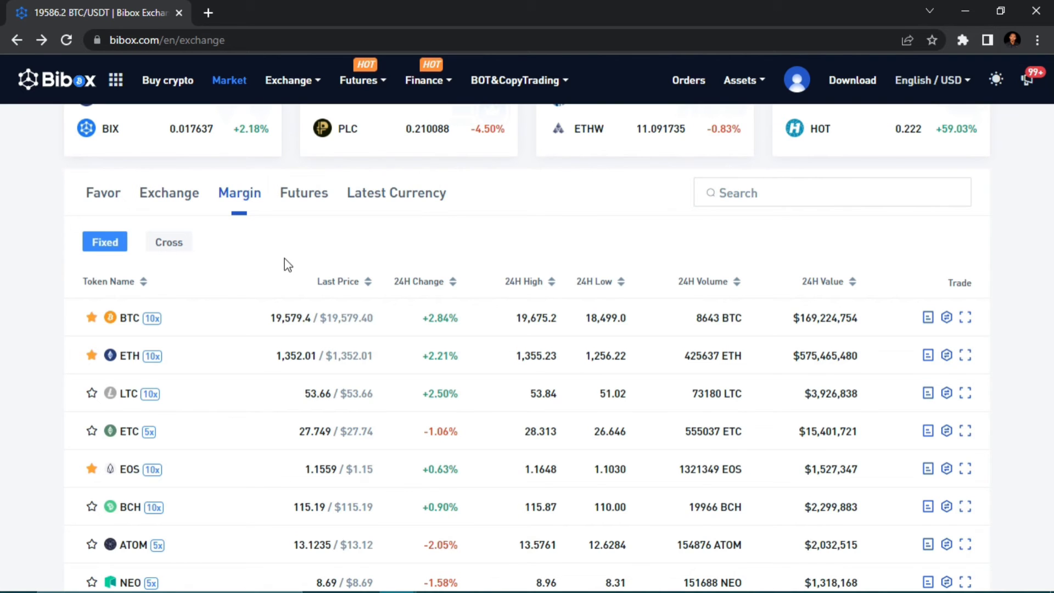
scroll(288, 264, "down", 3)
scroll(289, 263, "up", 4)
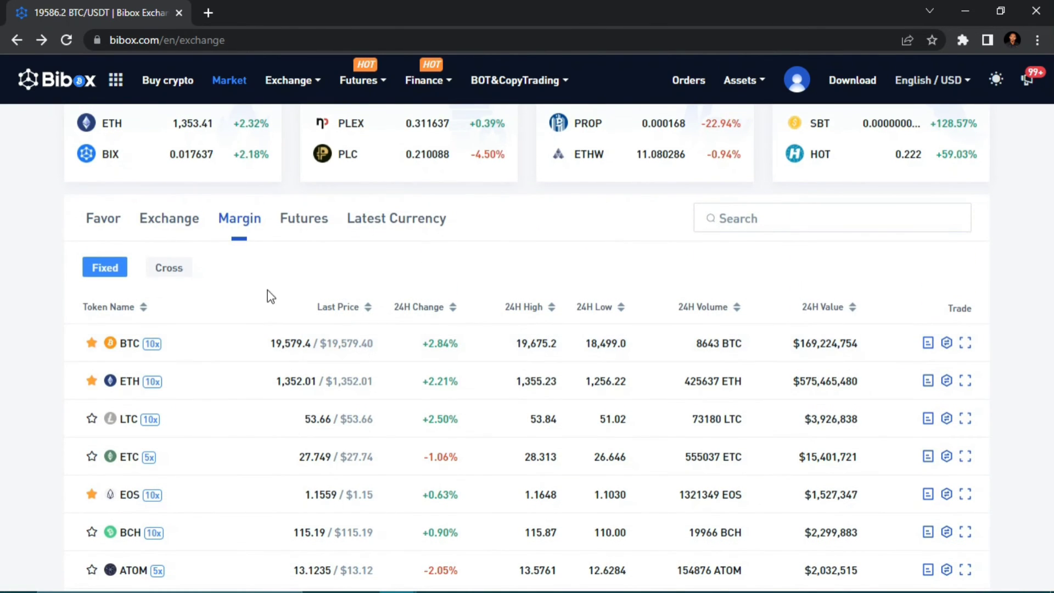
scroll(268, 291, "down", 2)
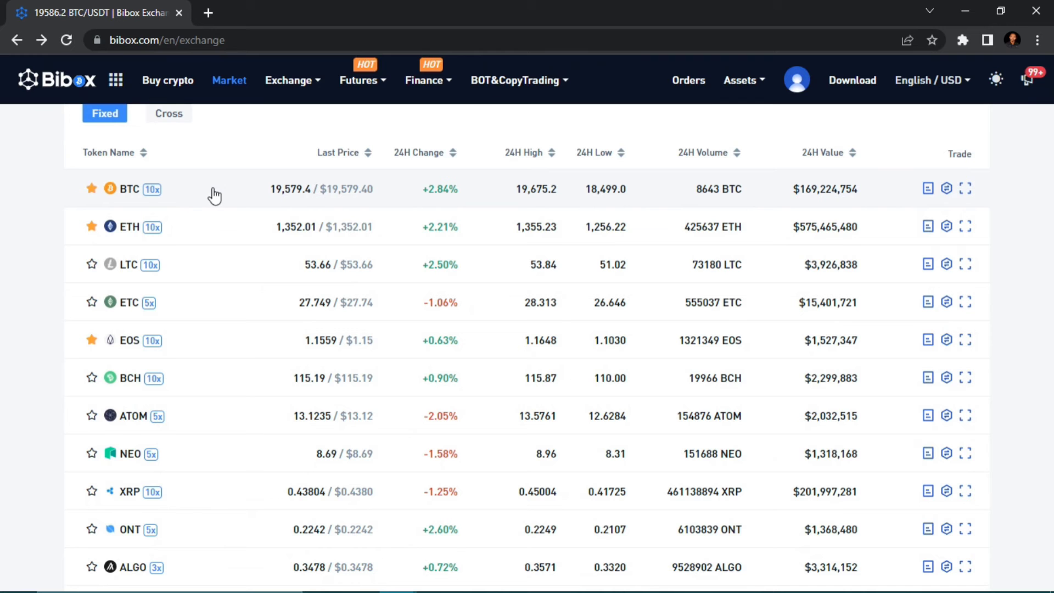
scroll(204, 213, "up", 2)
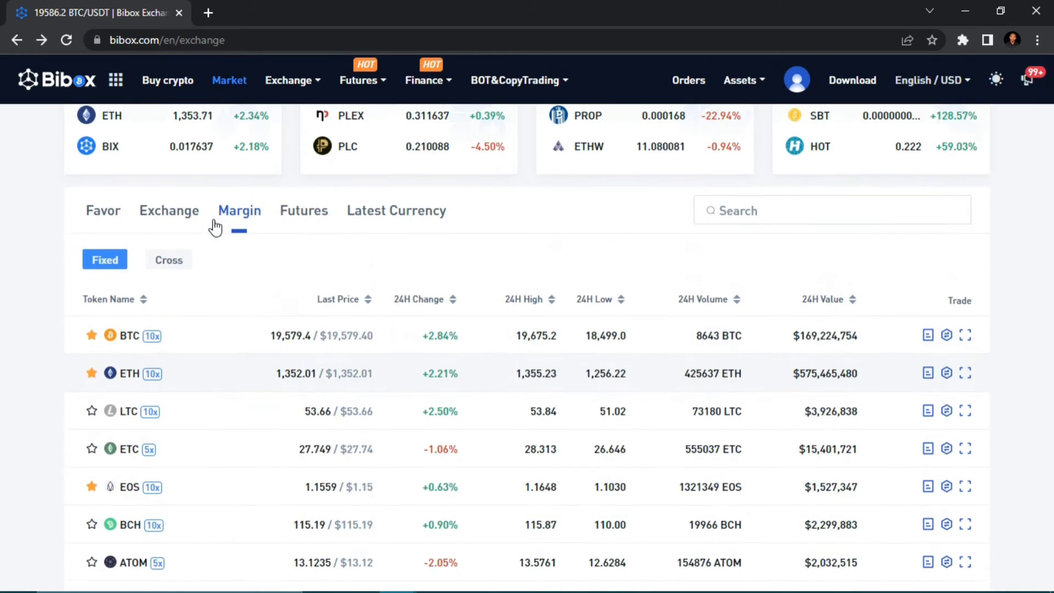
Switch from the Margin list to the USDT-M Futures contracts list.
left_click(305, 218)
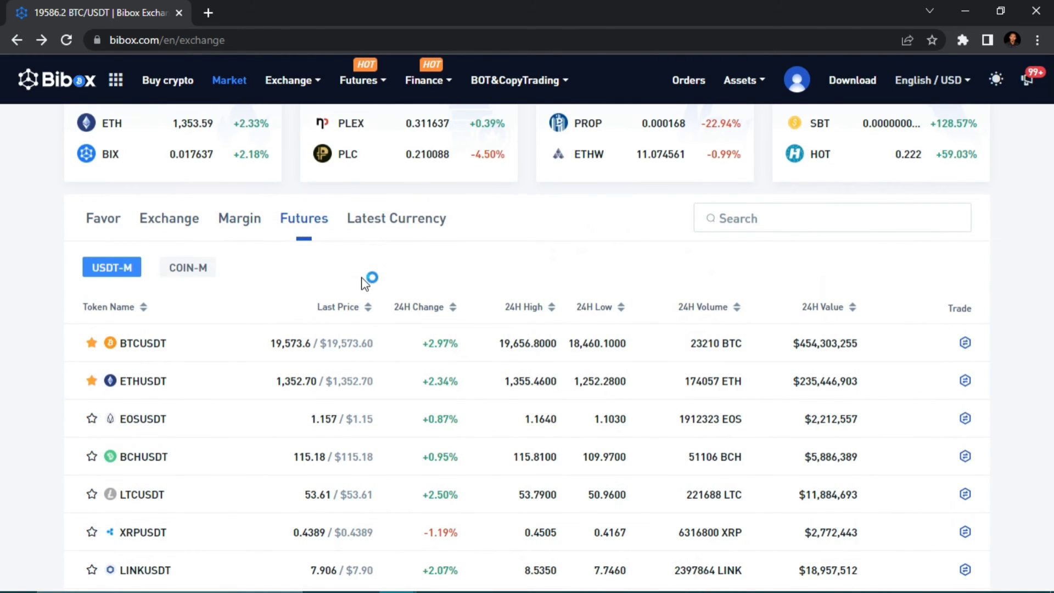
scroll(363, 282, "down", 3)
scroll(256, 396, "up", 2)
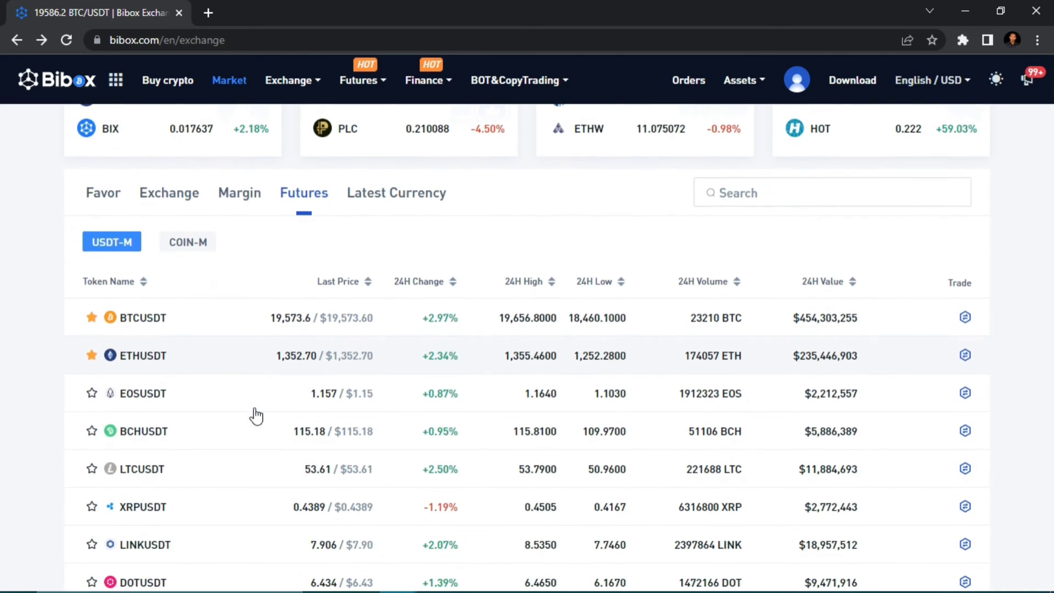
scroll(257, 415, "down", 1)
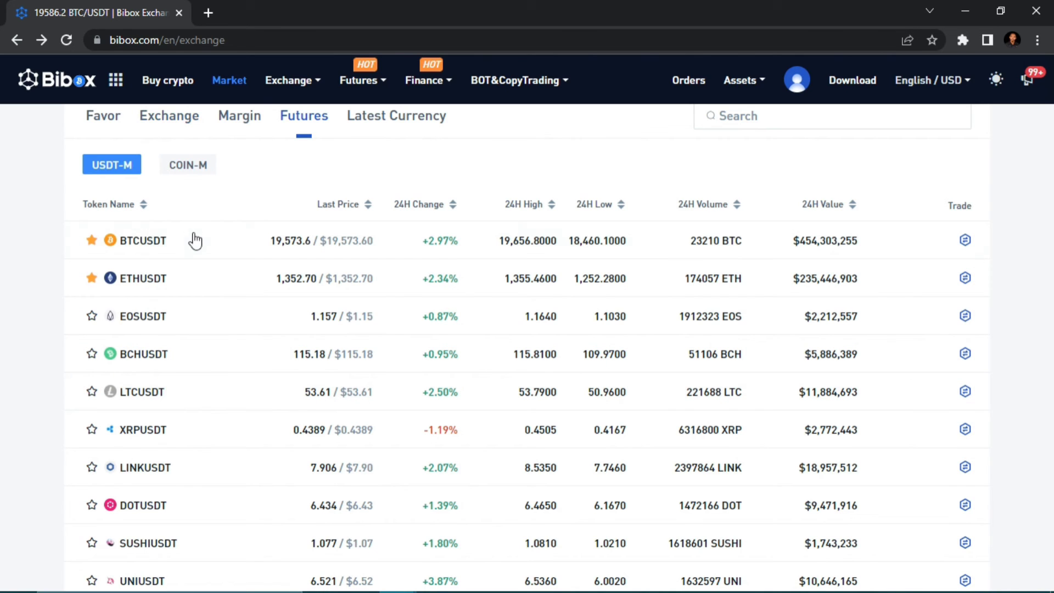
scroll(214, 262, "up", 1)
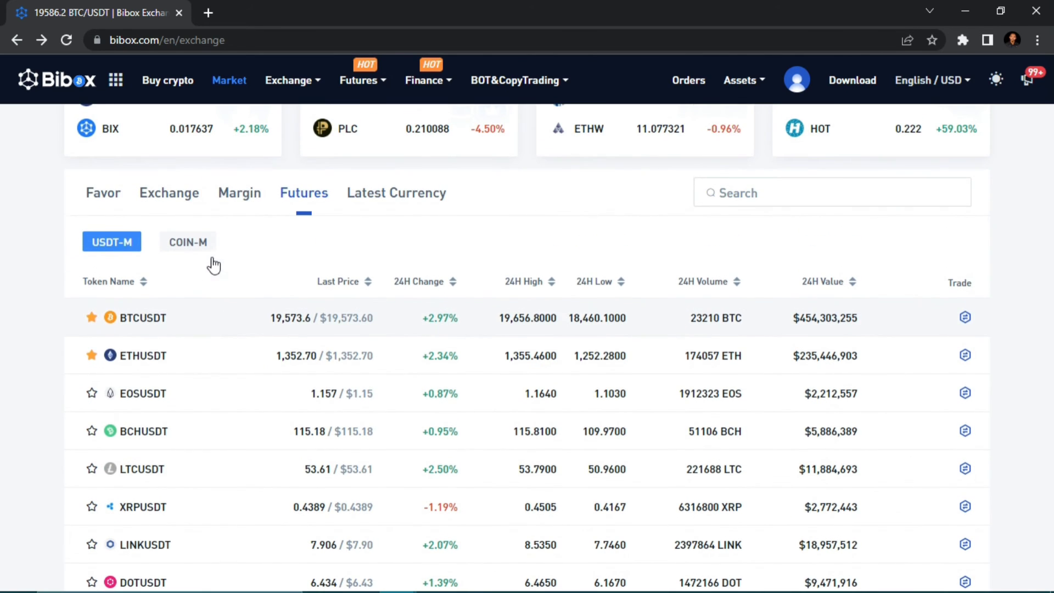
Open the BTCUSDT perpetual contract from the Futures list.
left_click(213, 319)
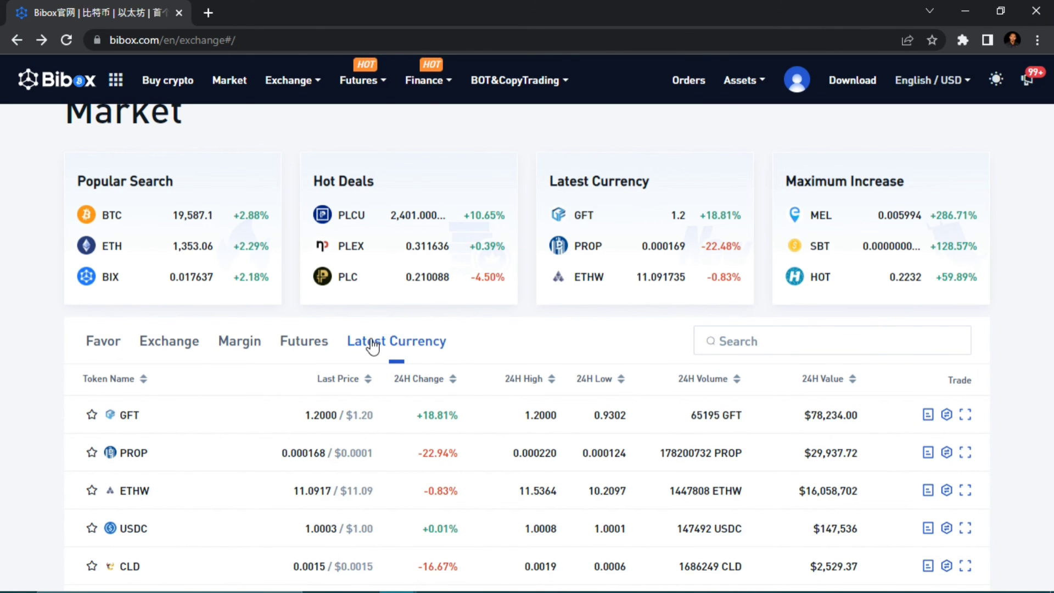
scroll(370, 342, "up", 1)
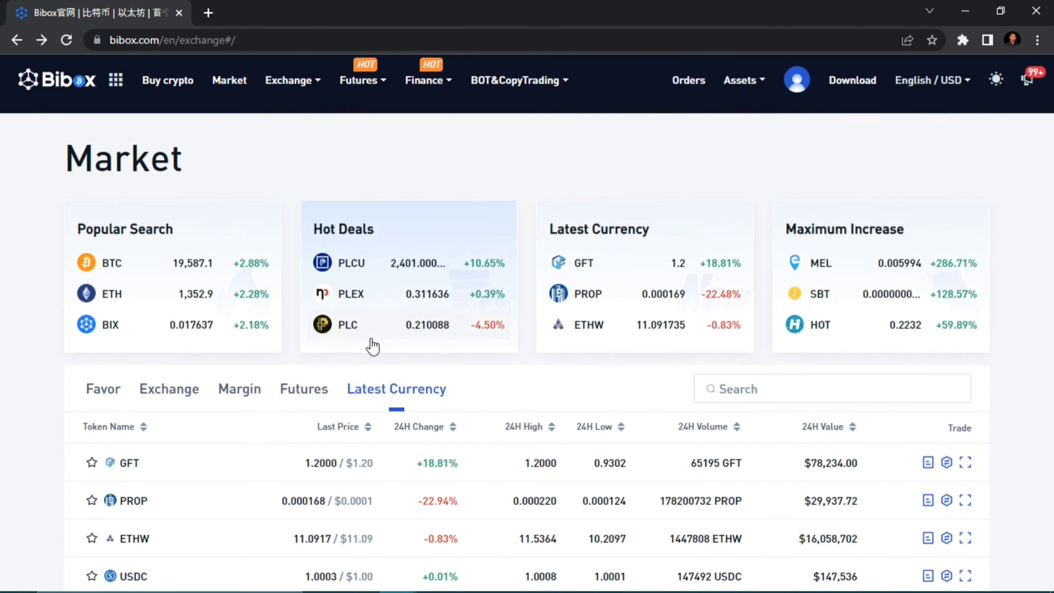
scroll(371, 342, "down", 2)
scroll(371, 342, "down", 1)
scroll(371, 342, "down", 1)
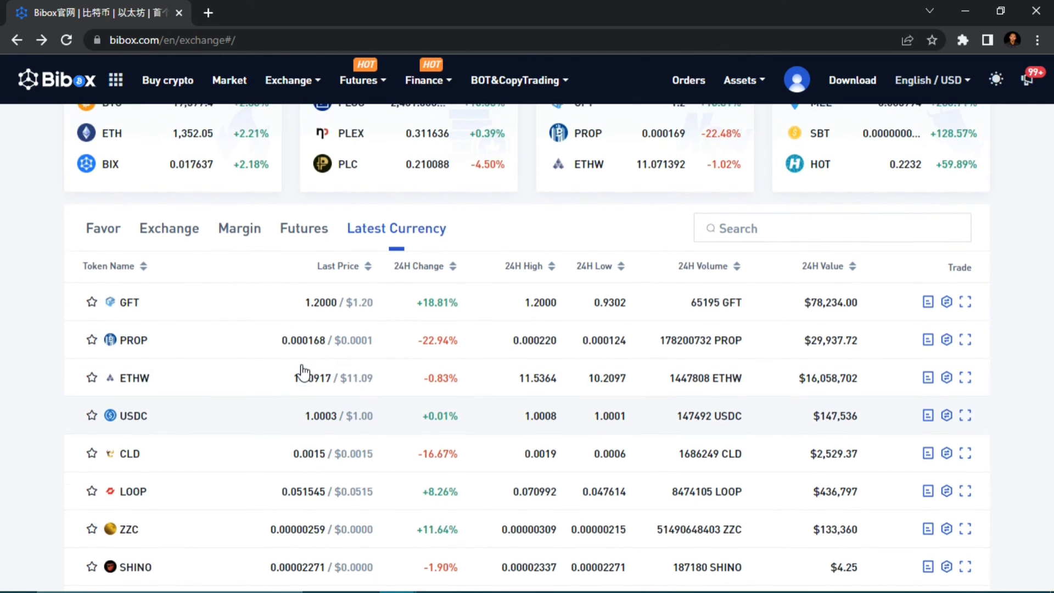
scroll(303, 371, "up", 2)
scroll(303, 372, "up", 3)
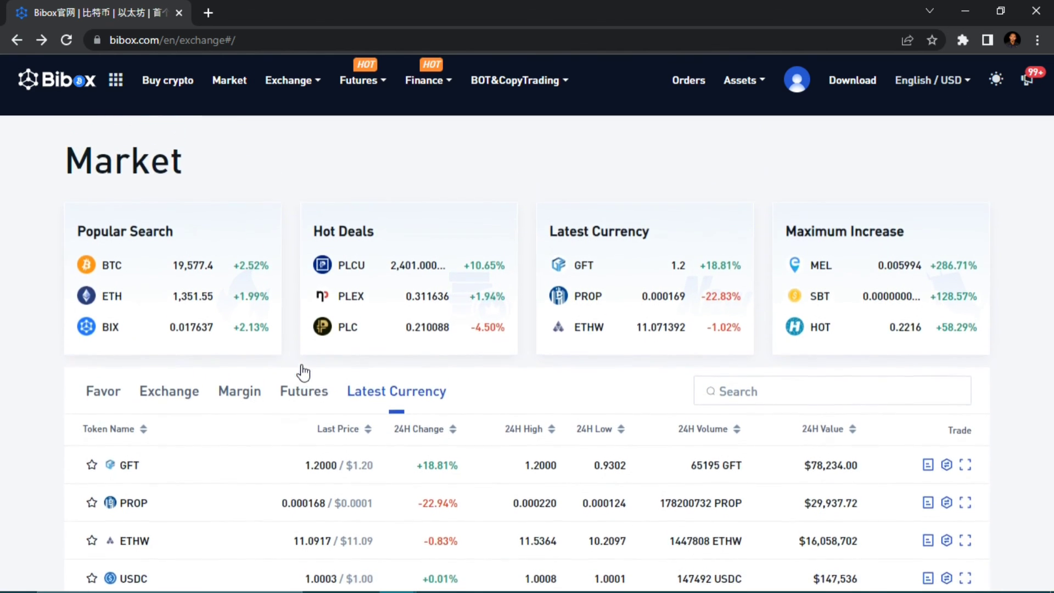